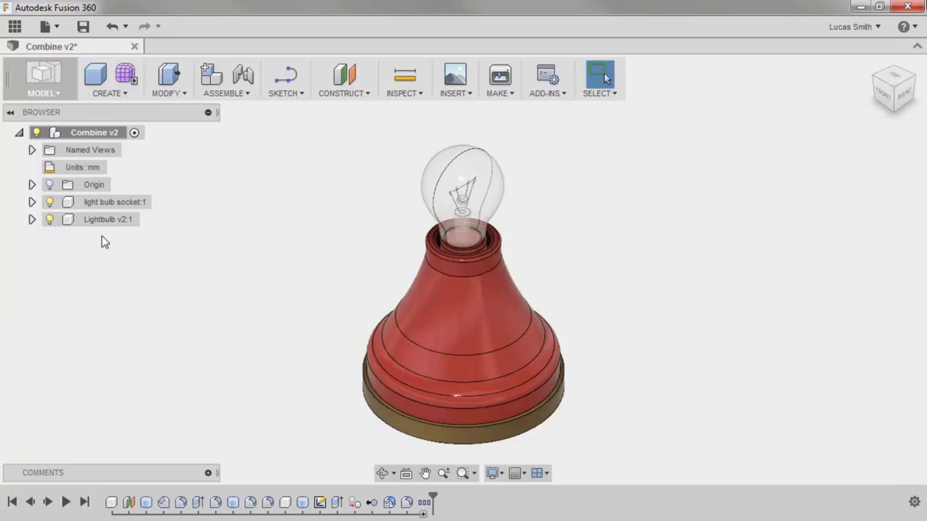
- Briefly hide and reshow the light bulb, then bring up the Modify tools to reach Combine
left_click(50, 220)
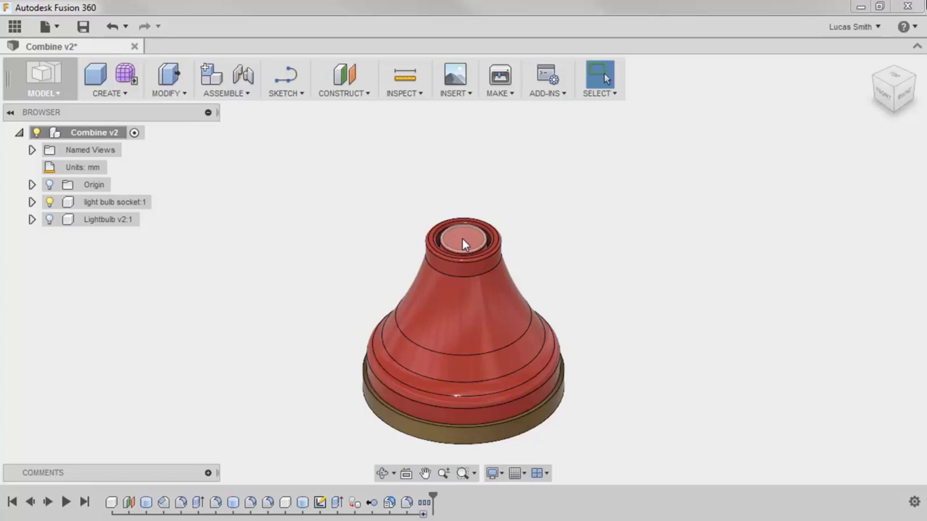
left_click(50, 220)
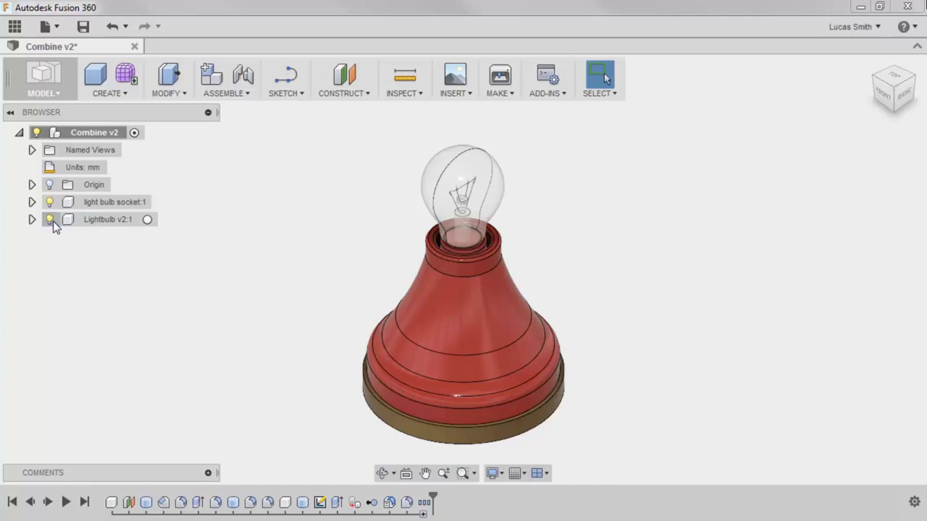
left_click(172, 95)
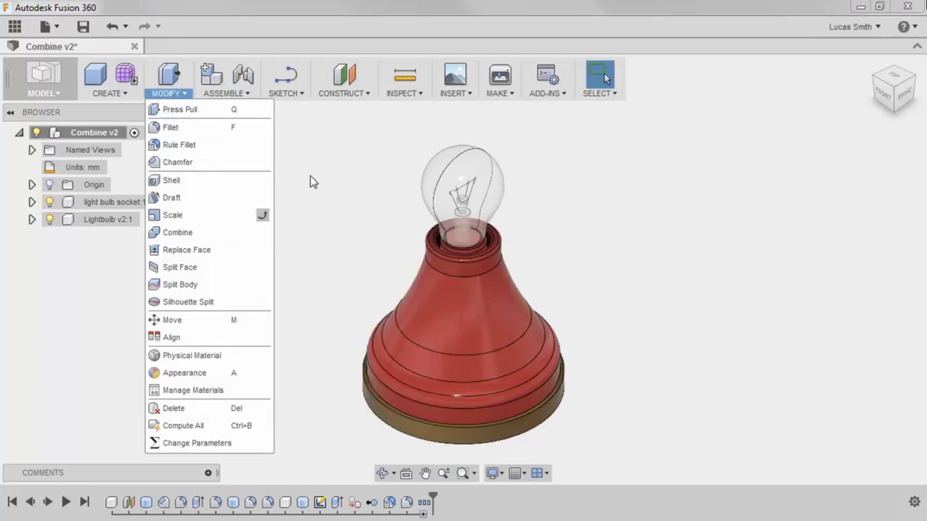
right_click(311, 179)
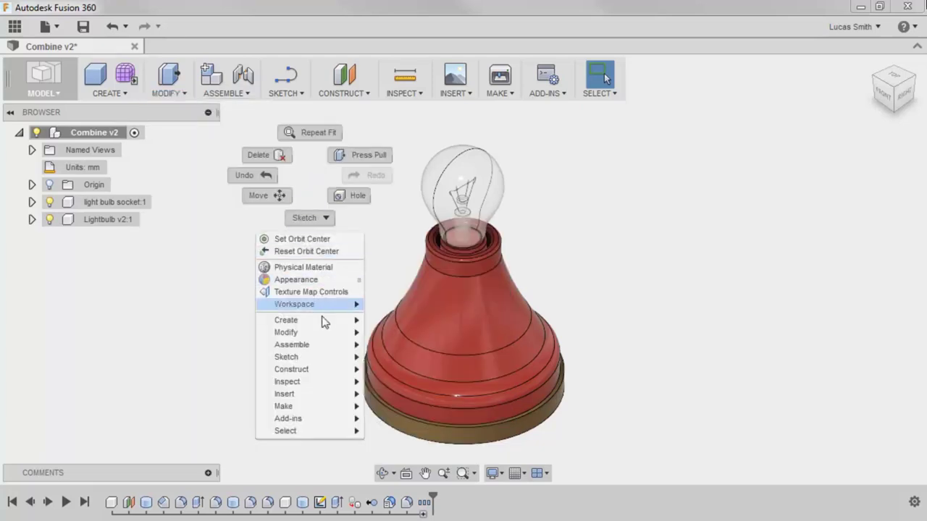
mouse_move(286, 333)
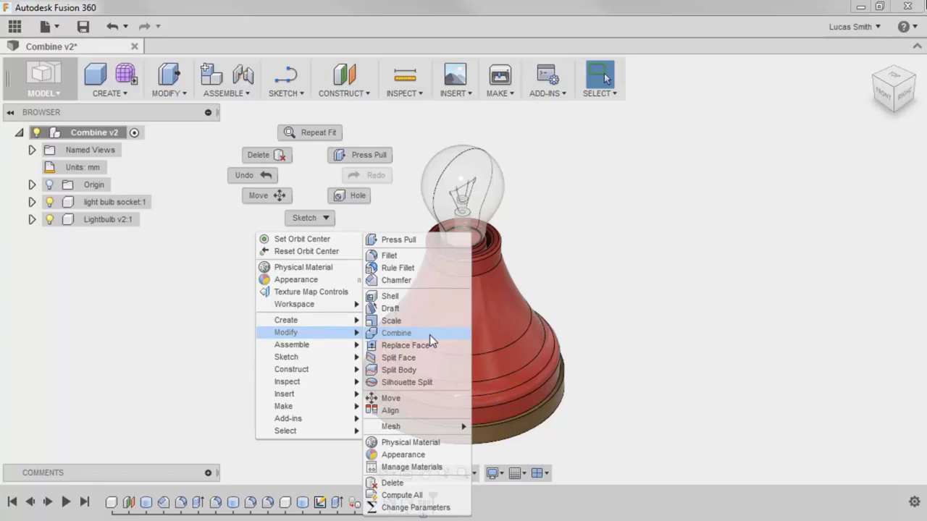
- Start Combine with the red socket as target body and the bulb's threaded base as tool body
left_click(430, 335)
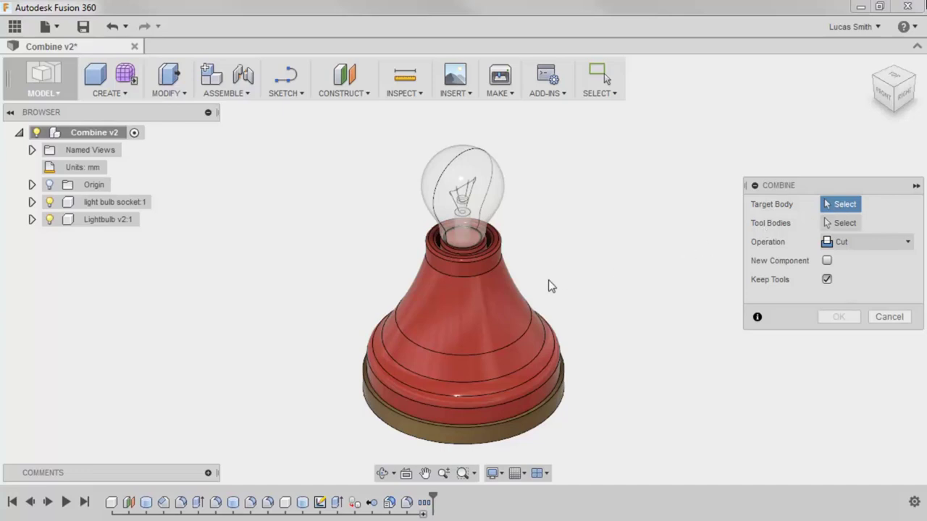
left_click(498, 295)
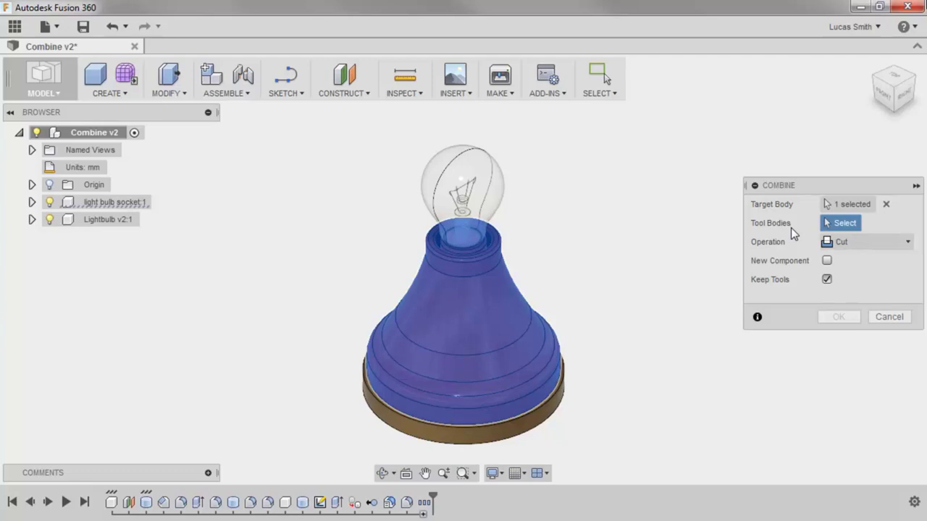
scroll(479, 242, "up", 2)
scroll(475, 243, "up", 3)
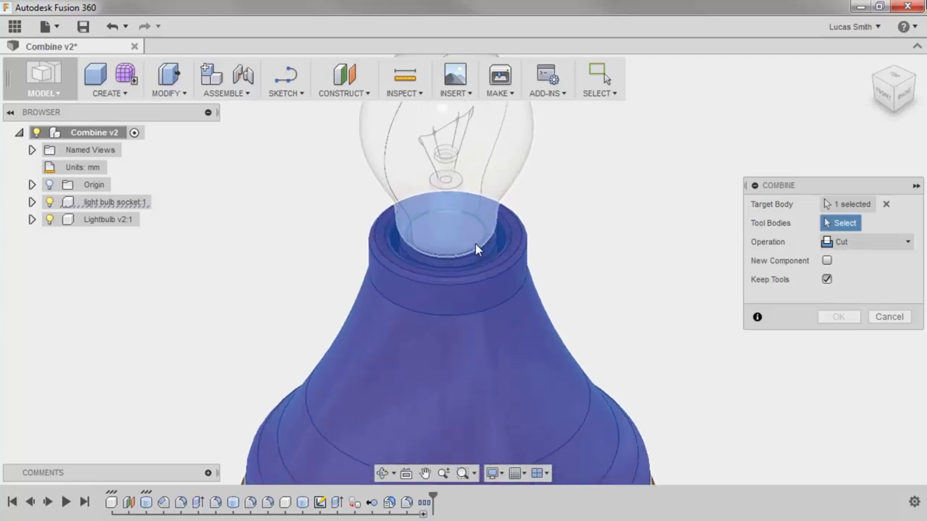
scroll(464, 252, "up", 2)
left_click(464, 252)
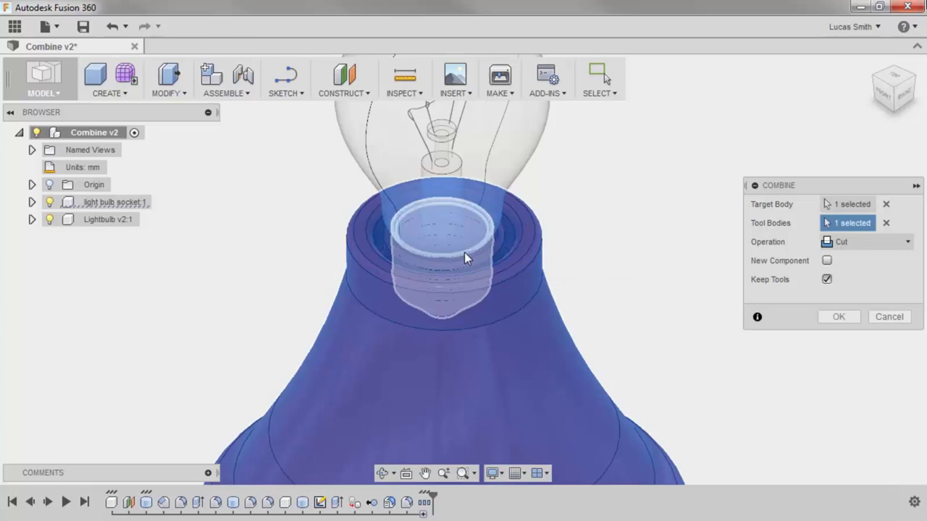
middle_click_drag(465, 252, 460, 356)
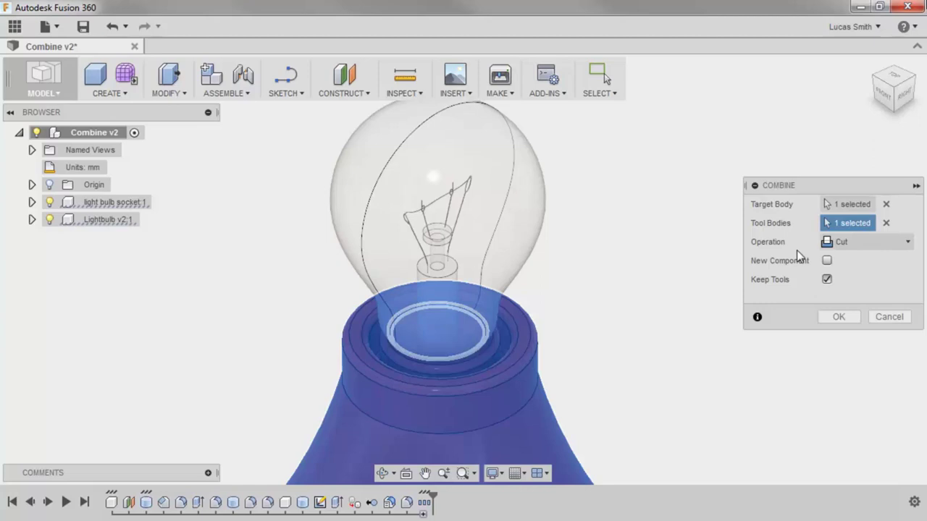
- Keep the Combine operation as Cut with Keep Tools on, and apply it to the socket
left_click(868, 242)
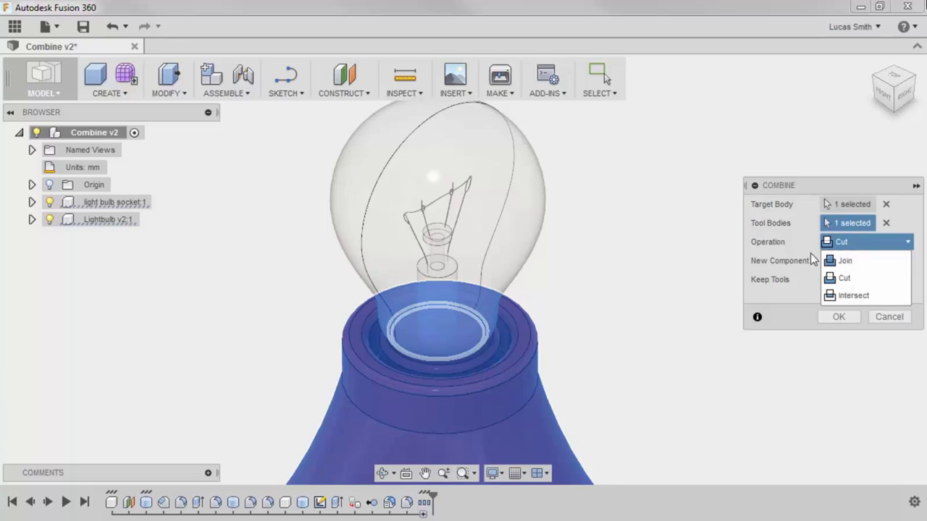
left_click(790, 243)
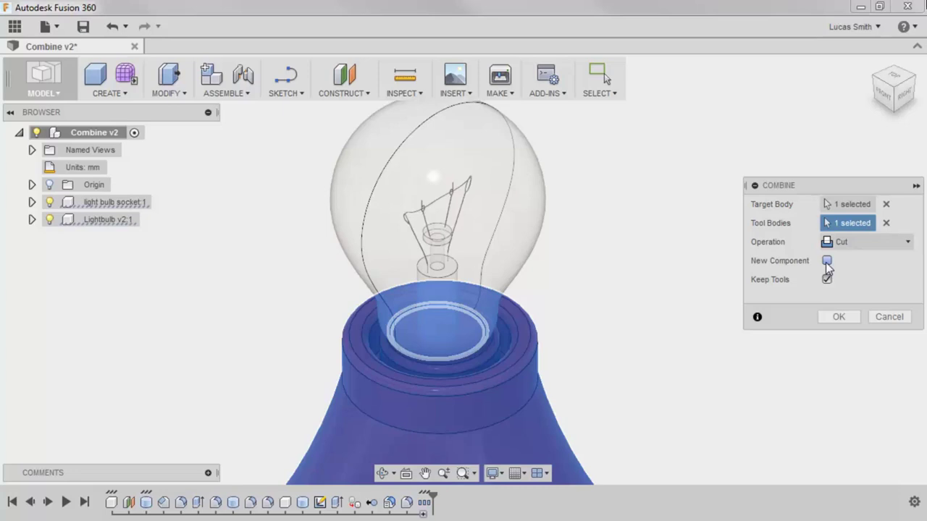
left_click(857, 246)
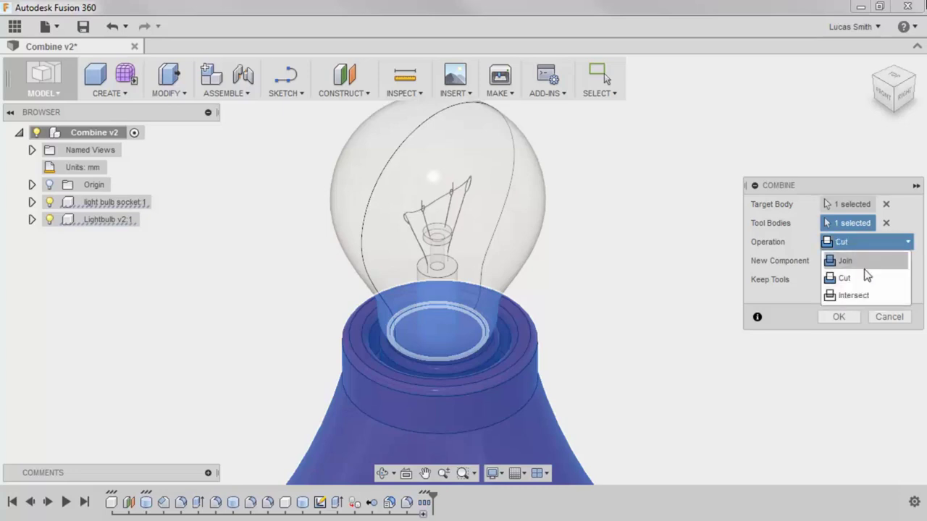
left_click(865, 276)
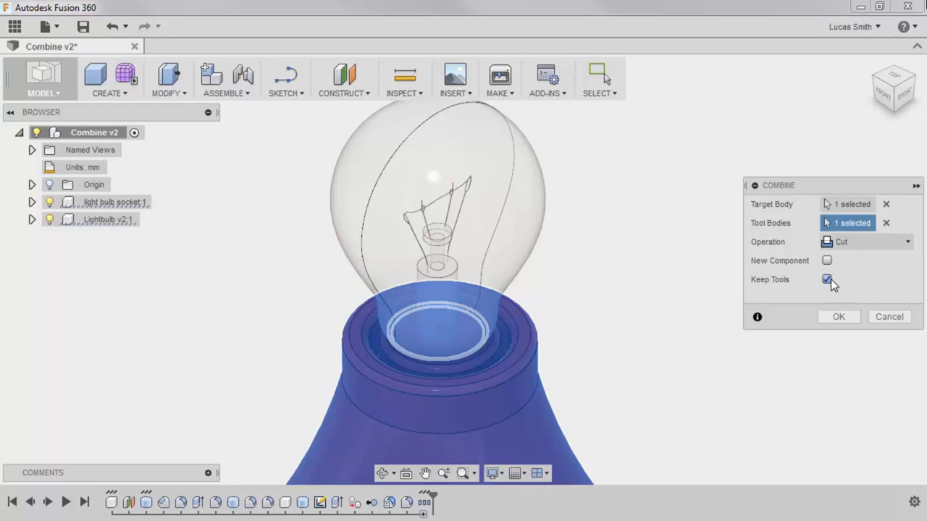
left_click(840, 317)
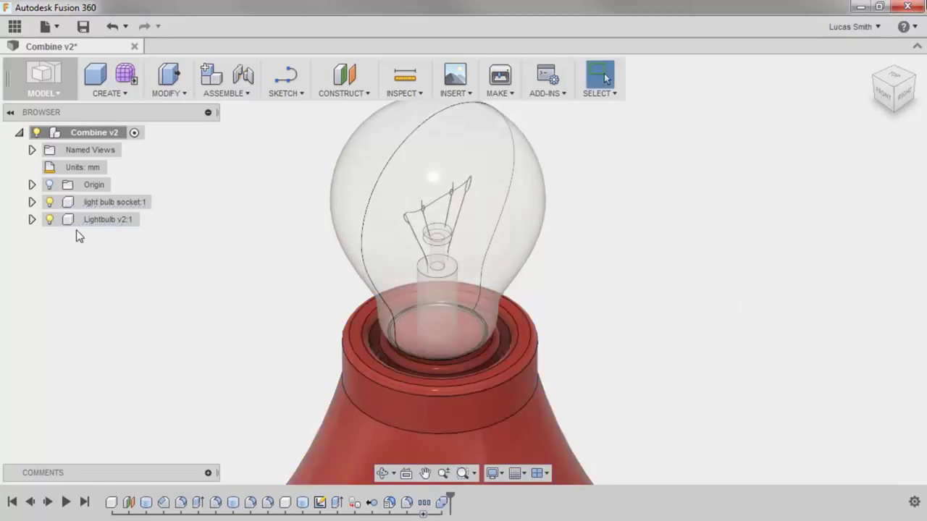
- Hide Lightbulb v2:1 and zoom in on the recess carved into the socket top
left_click(50, 219)
scroll(448, 343, "up", 2)
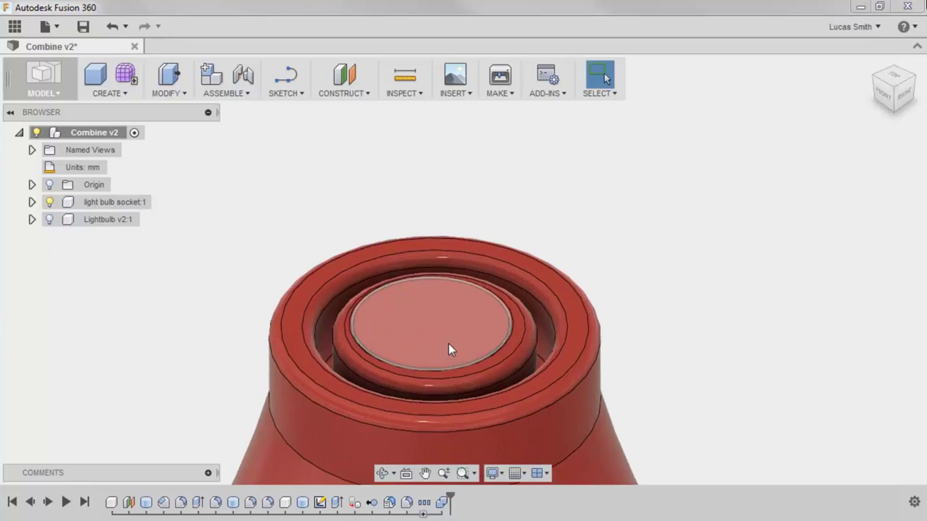
scroll(472, 345, "up", 2)
scroll(491, 316, "up", 2)
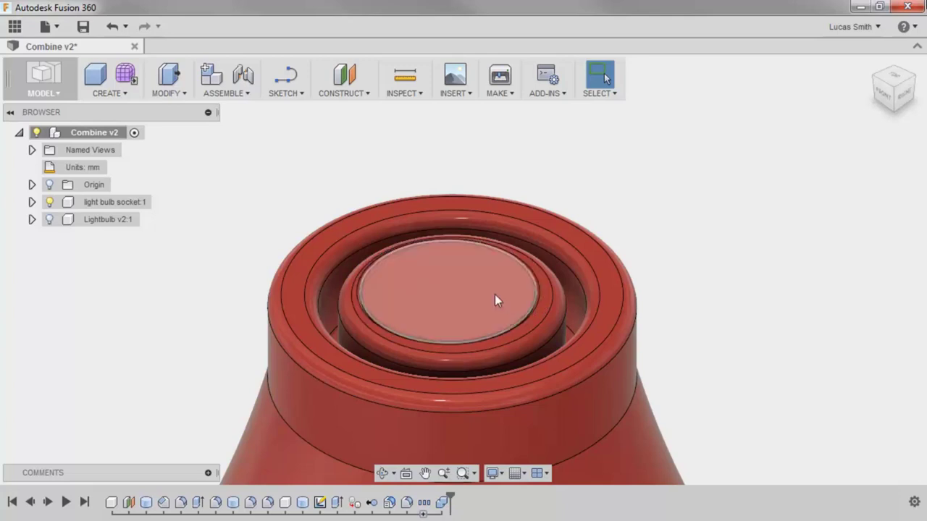
- Delete Body1, the leftover core under light bulb socket:1 > Bodies
left_click(32, 202)
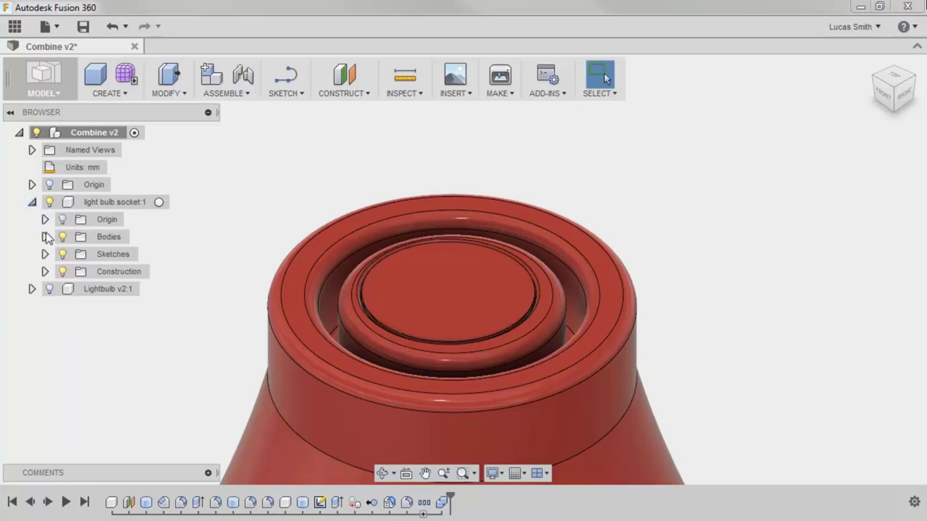
left_click(45, 237)
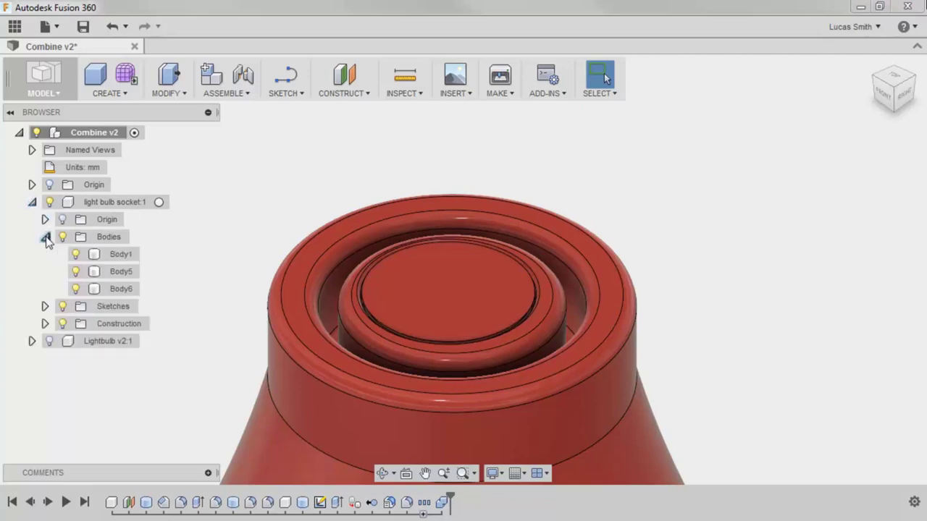
left_click(110, 257)
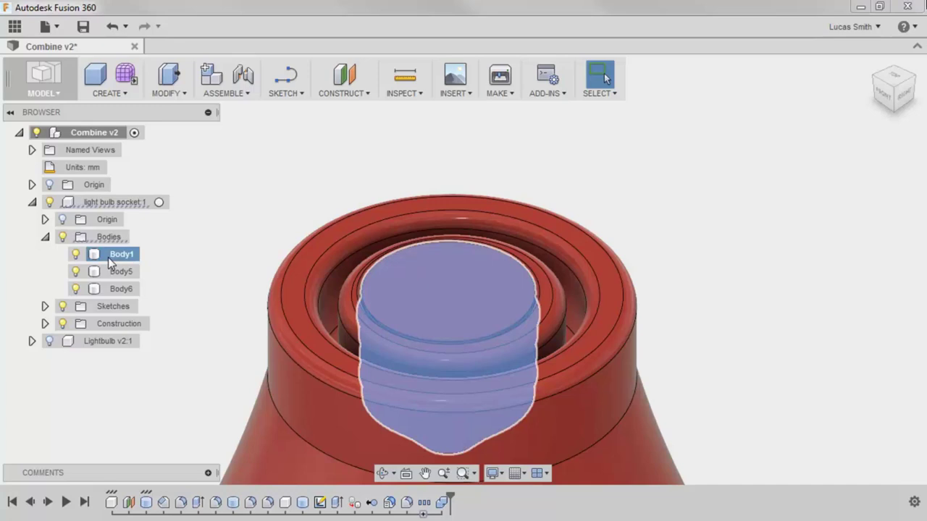
double_click(160, 203)
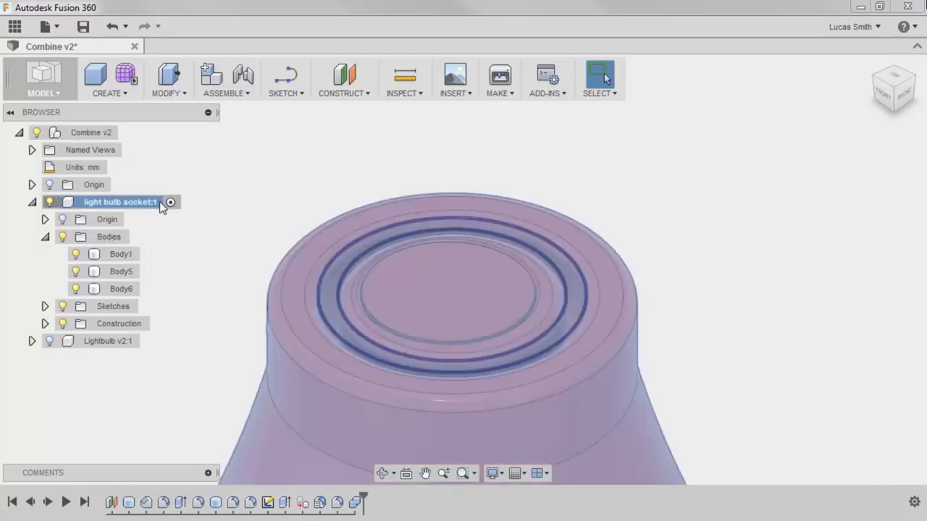
right_click(125, 257)
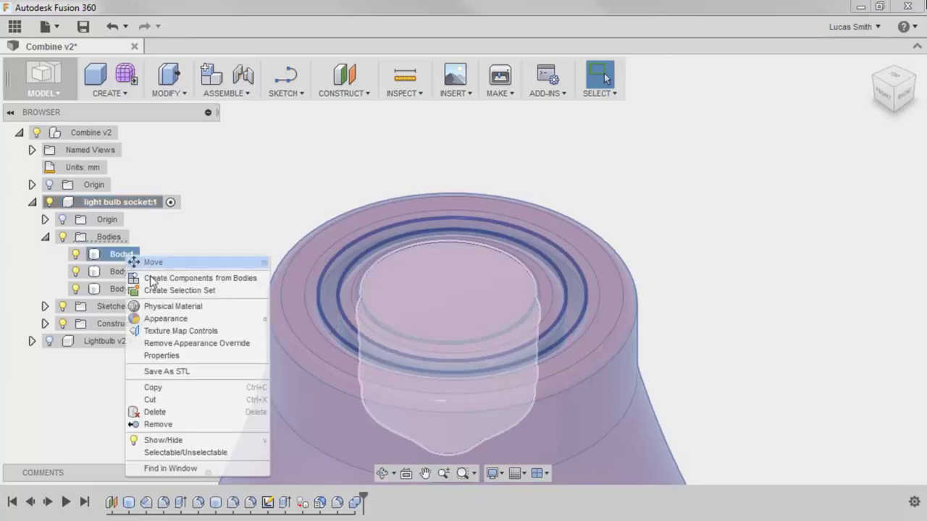
left_click(203, 424)
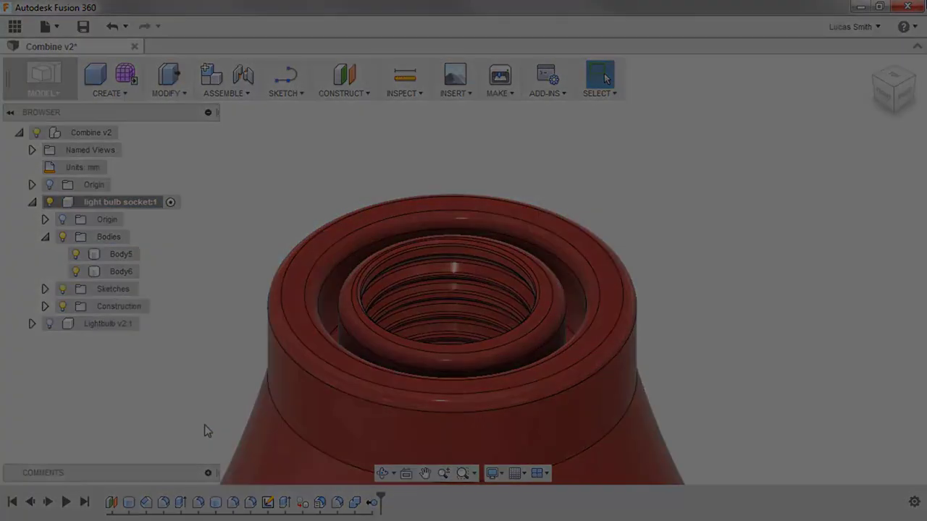